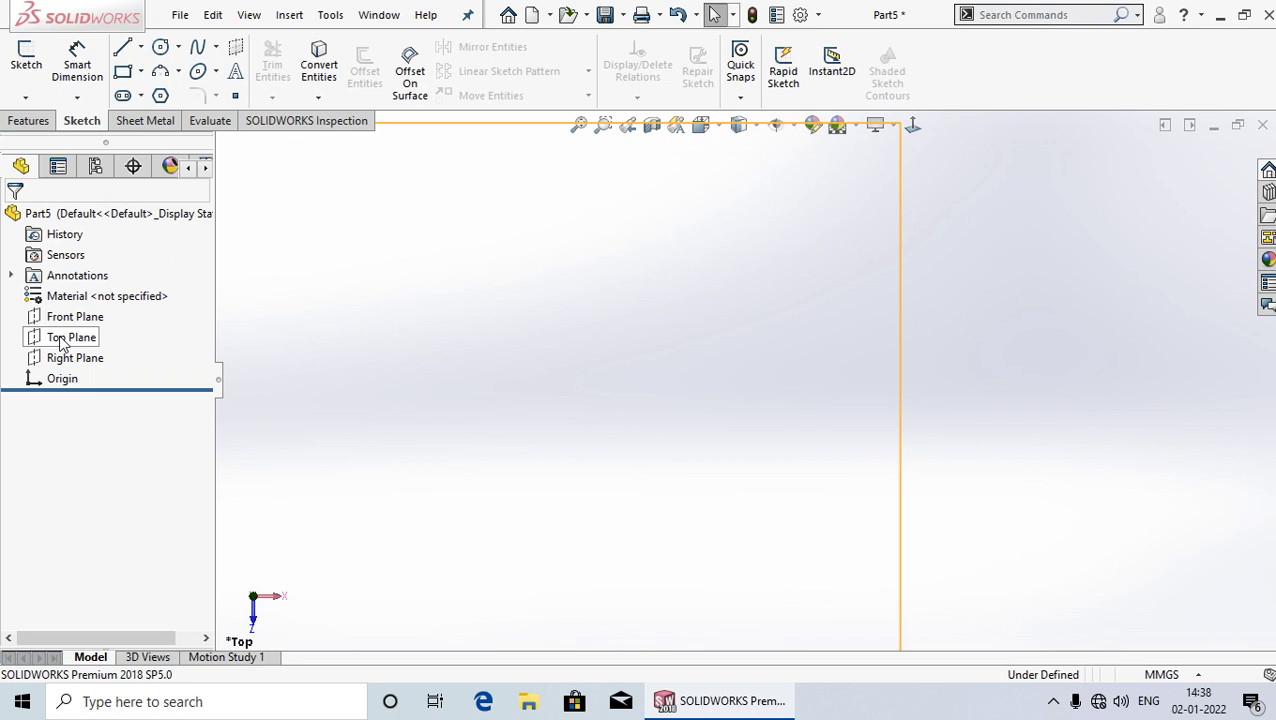
# Step: Start a new sketch, Sketch3, on the Top Plane from its context menu
pyautogui.rightClick(62, 342)
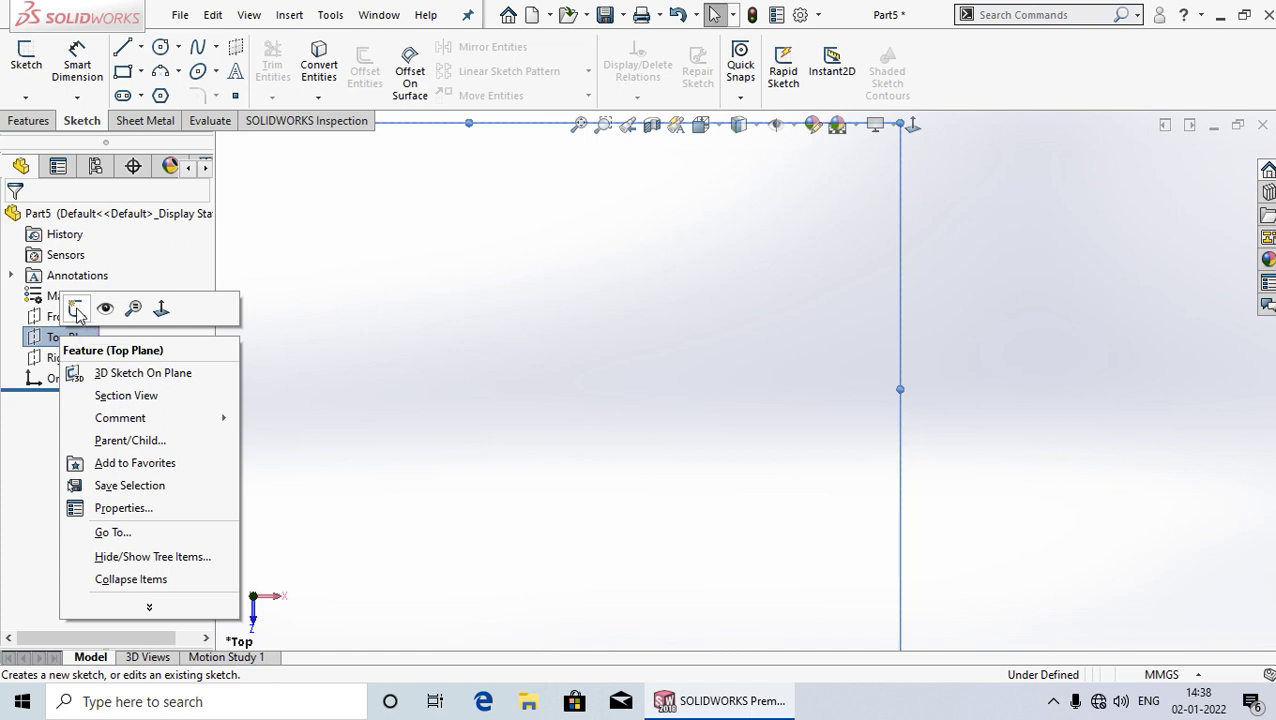
pyautogui.click(77, 310)
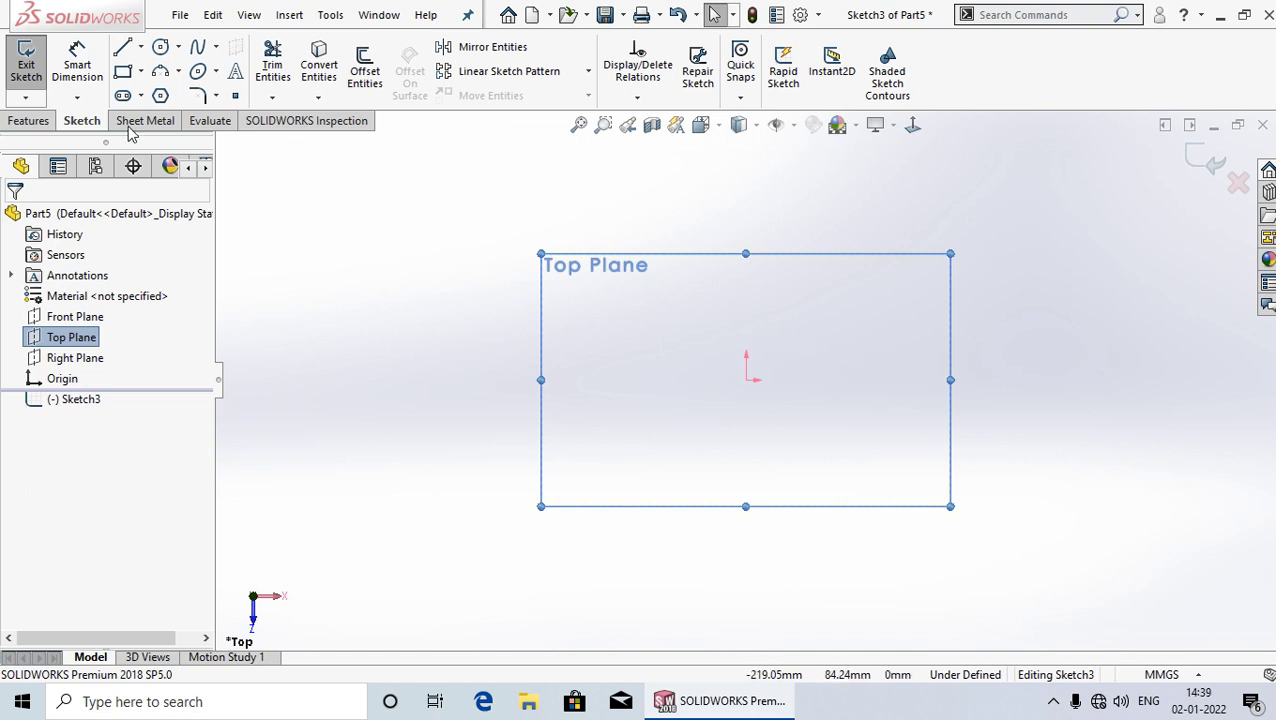
# Step: Draw a horizontal line right from the origin, then a tangent semicircular arc curving downward
pyautogui.click(123, 50)
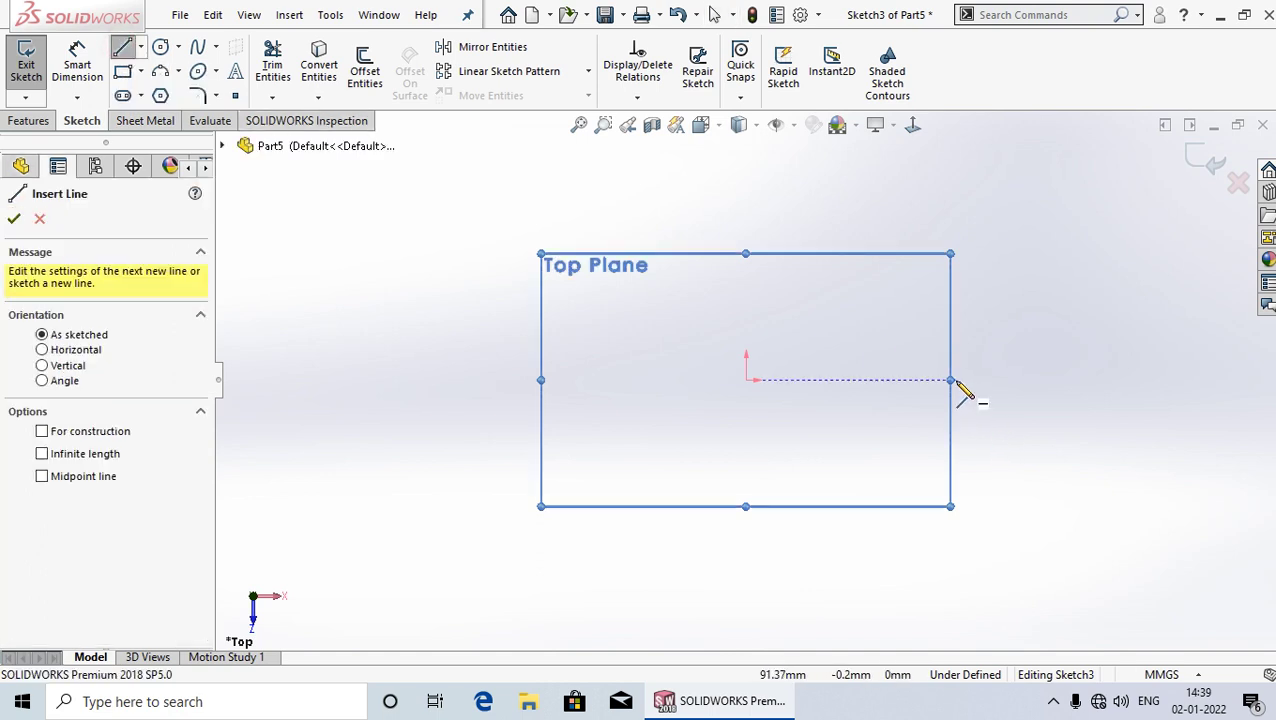
pyautogui.scroll(-3, 970, 395)
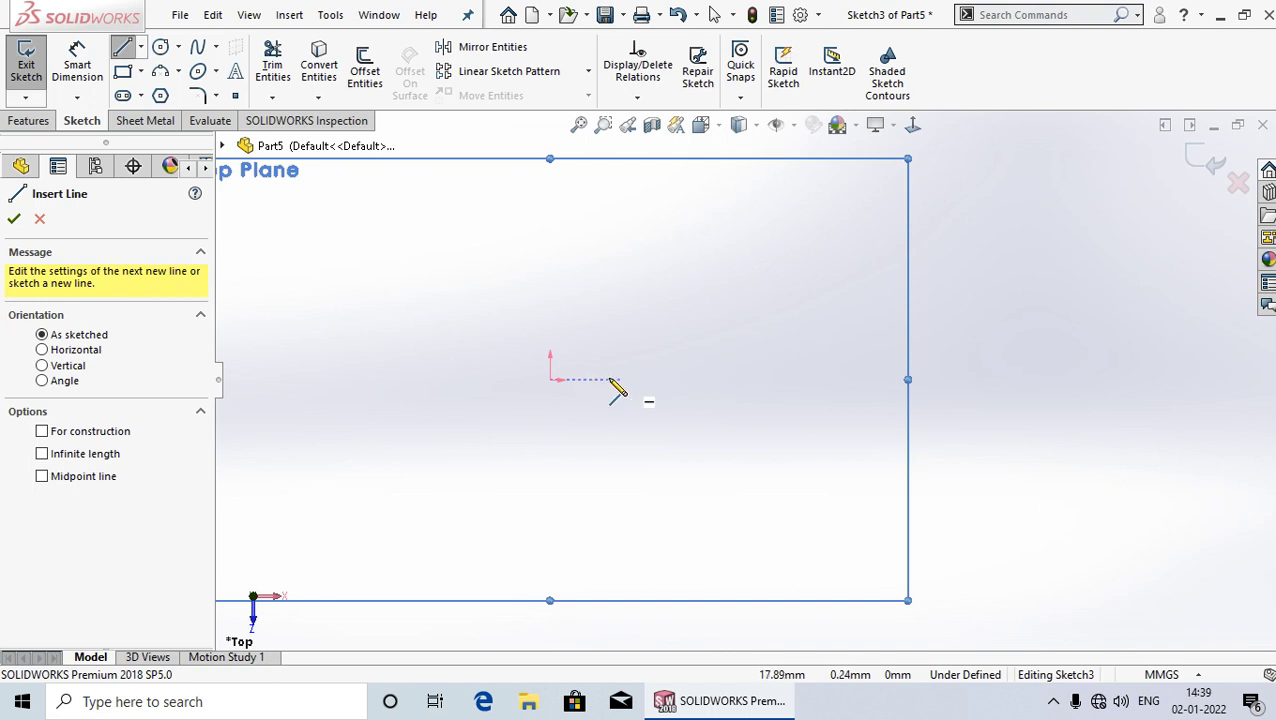
pyautogui.click(550, 379)
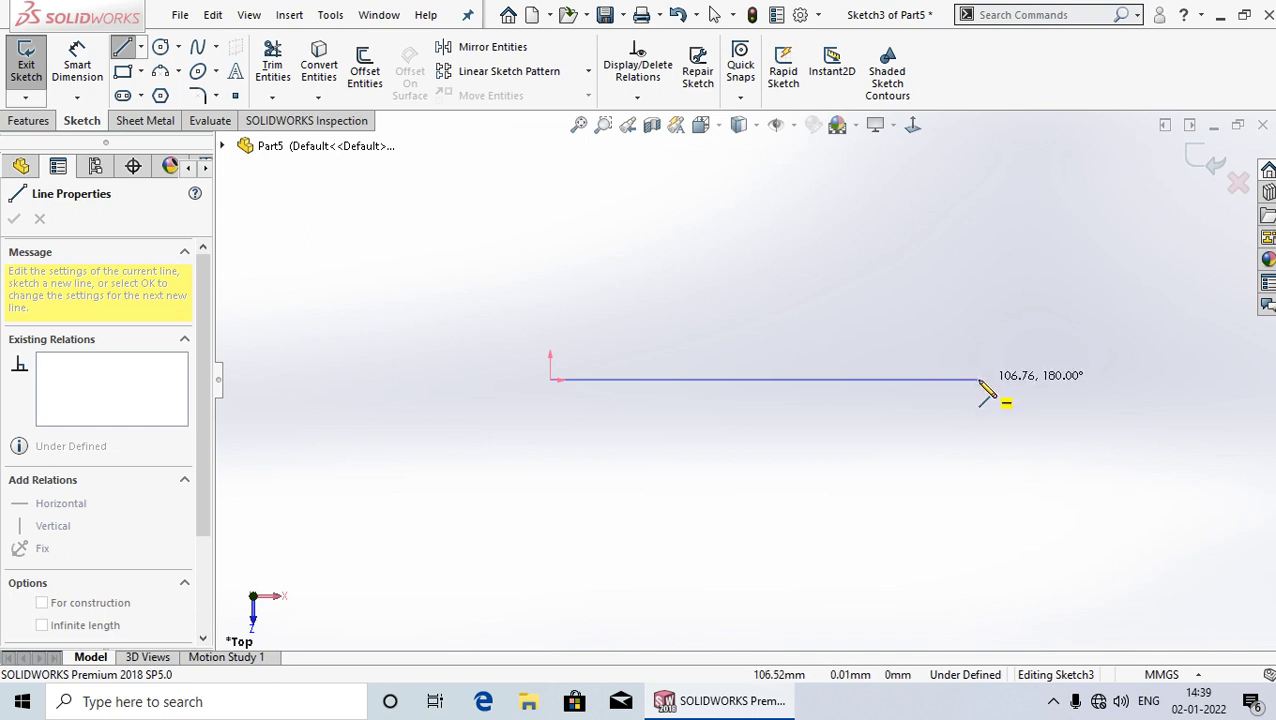
pyautogui.click(993, 380)
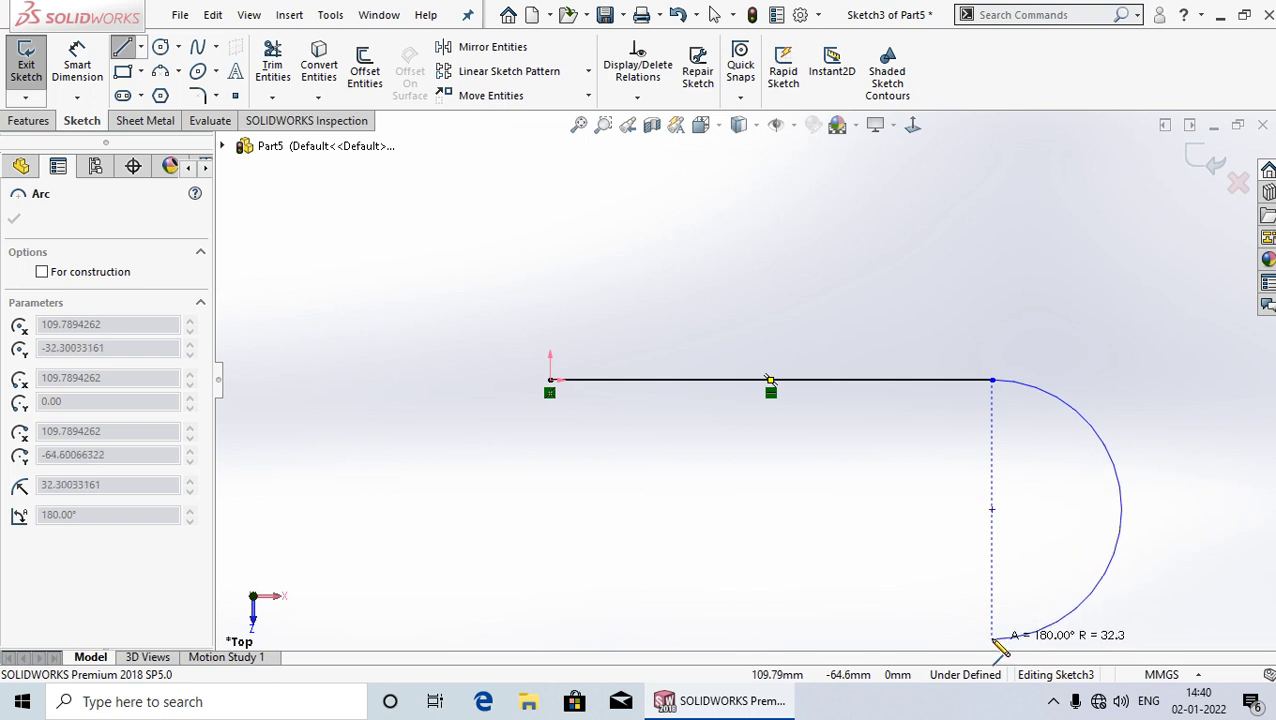
pyautogui.click(995, 638)
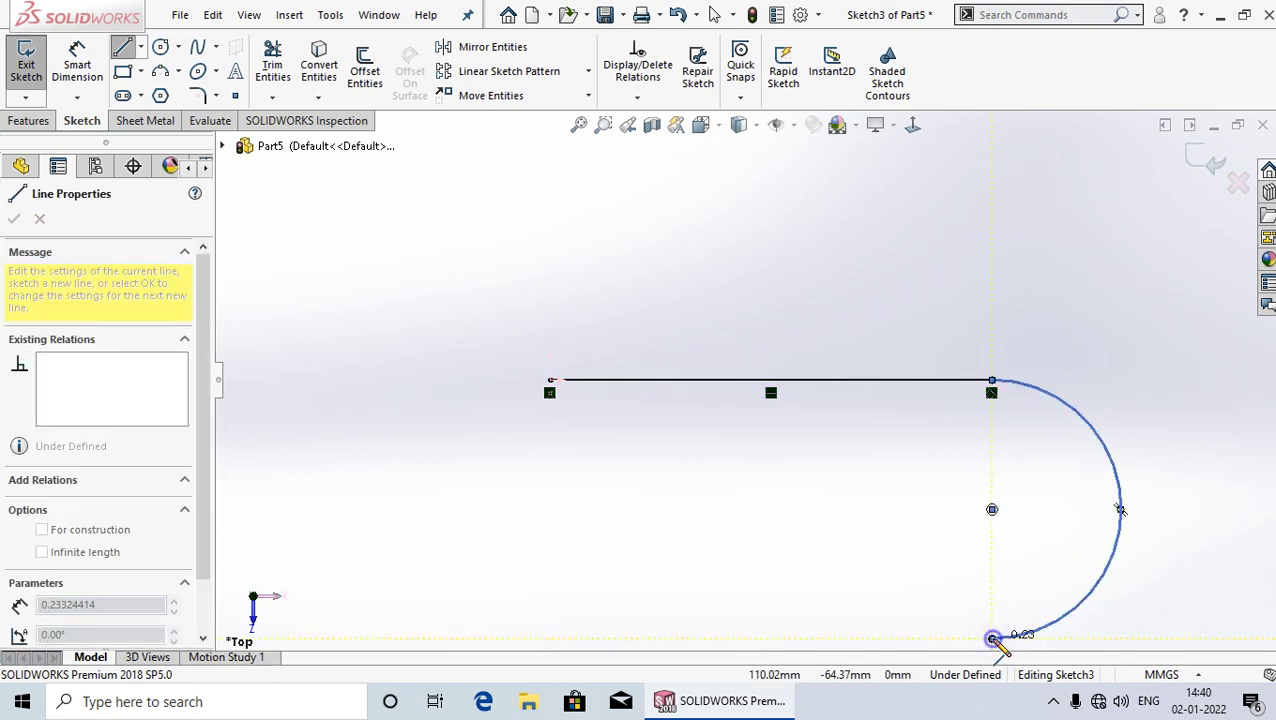
pyautogui.rightClick(993, 639)
# Step: Exit line drawing back to selection and switch to Smart Dimension
pyautogui.click(1045, 497)
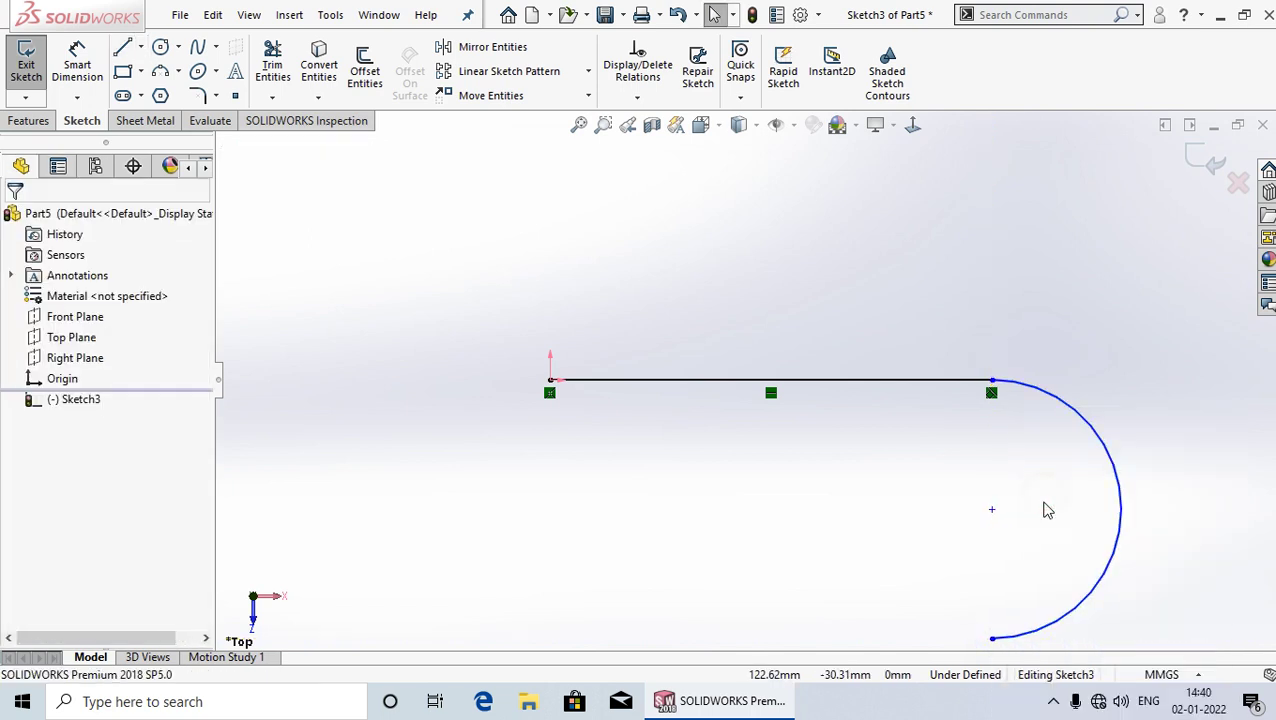
pyautogui.scroll(2, 1050, 580)
pyautogui.scroll(-1, 1003, 567)
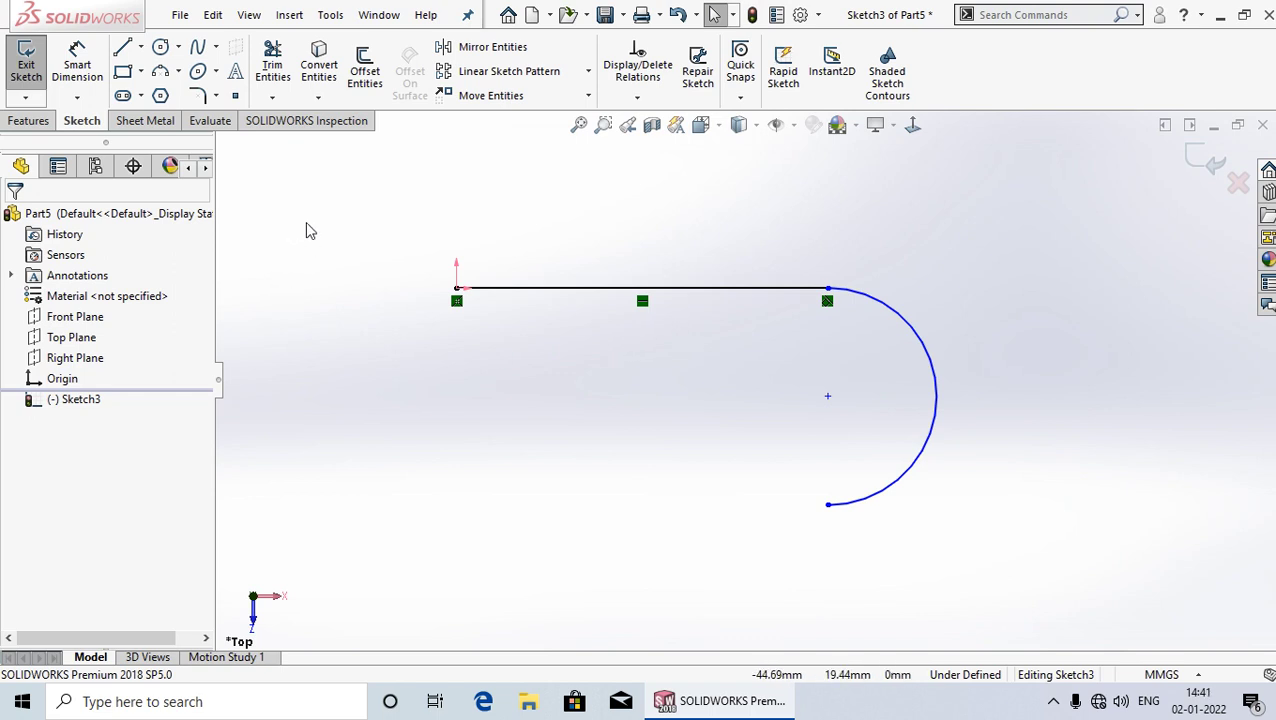
pyautogui.click(77, 65)
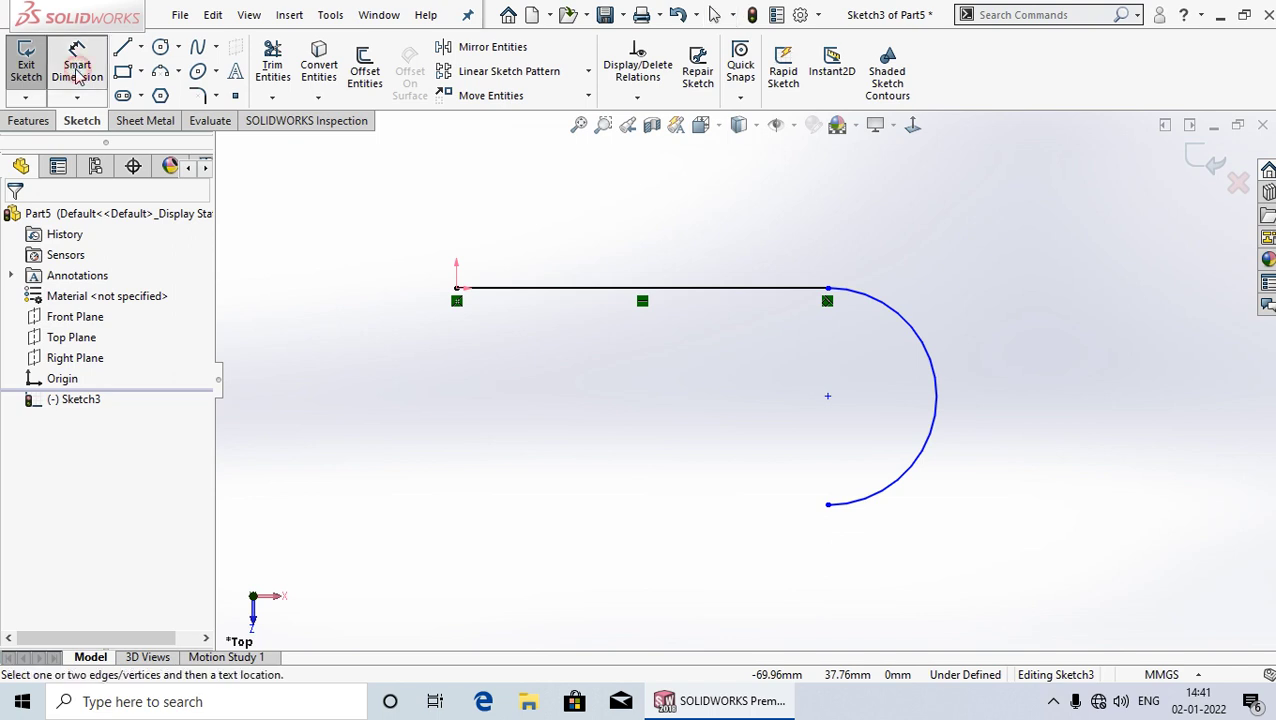
# Step: Dimension the horizontal line to 100 mm long
pyautogui.click(586, 290)
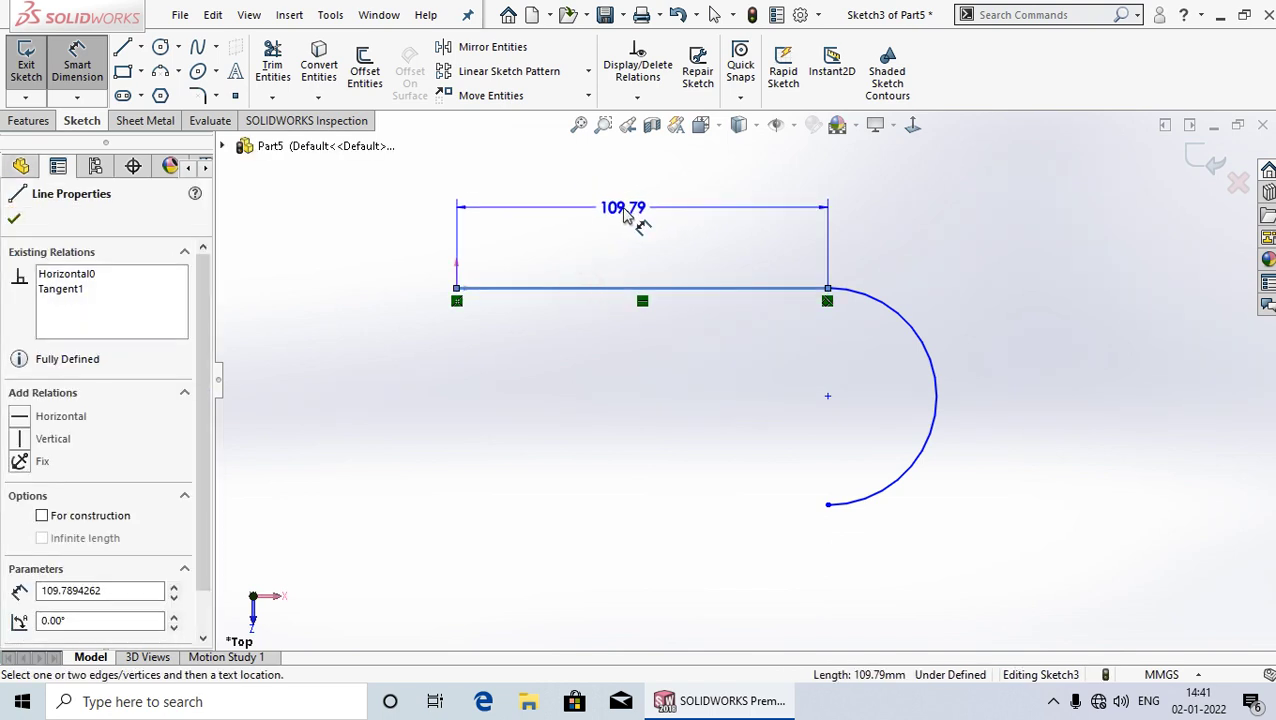
pyautogui.click(630, 200)
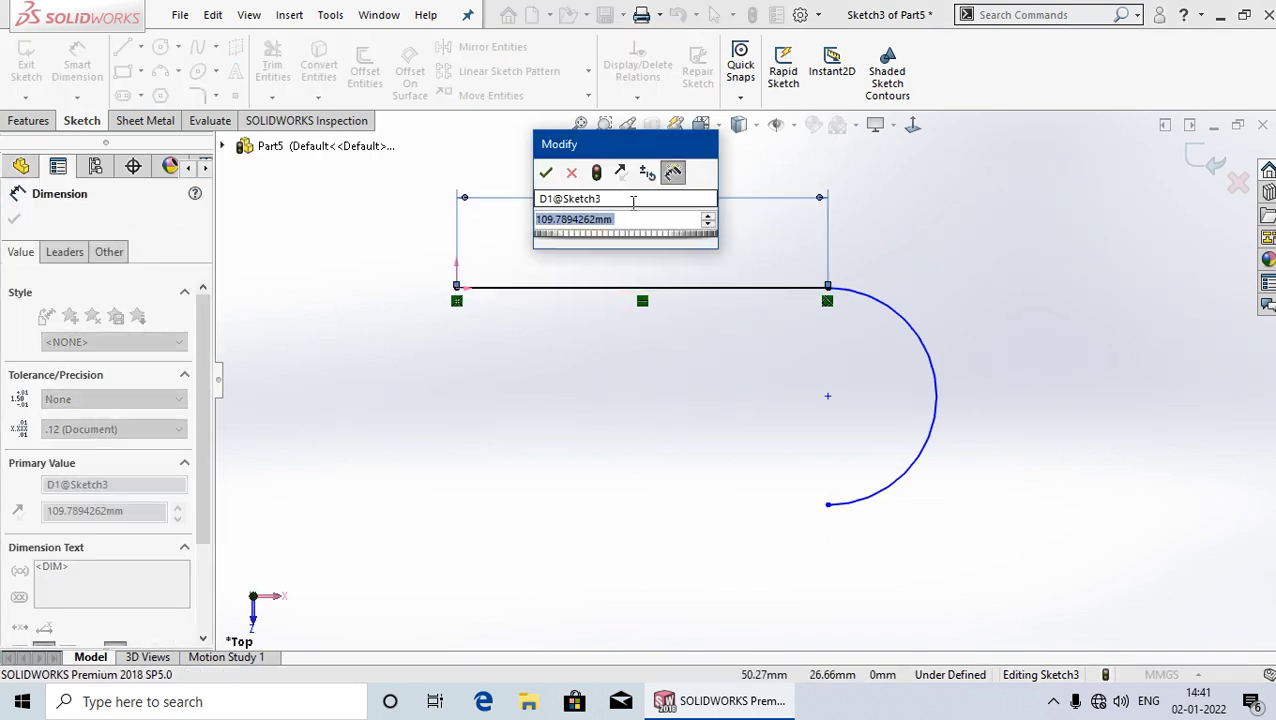
pyautogui.write('100')
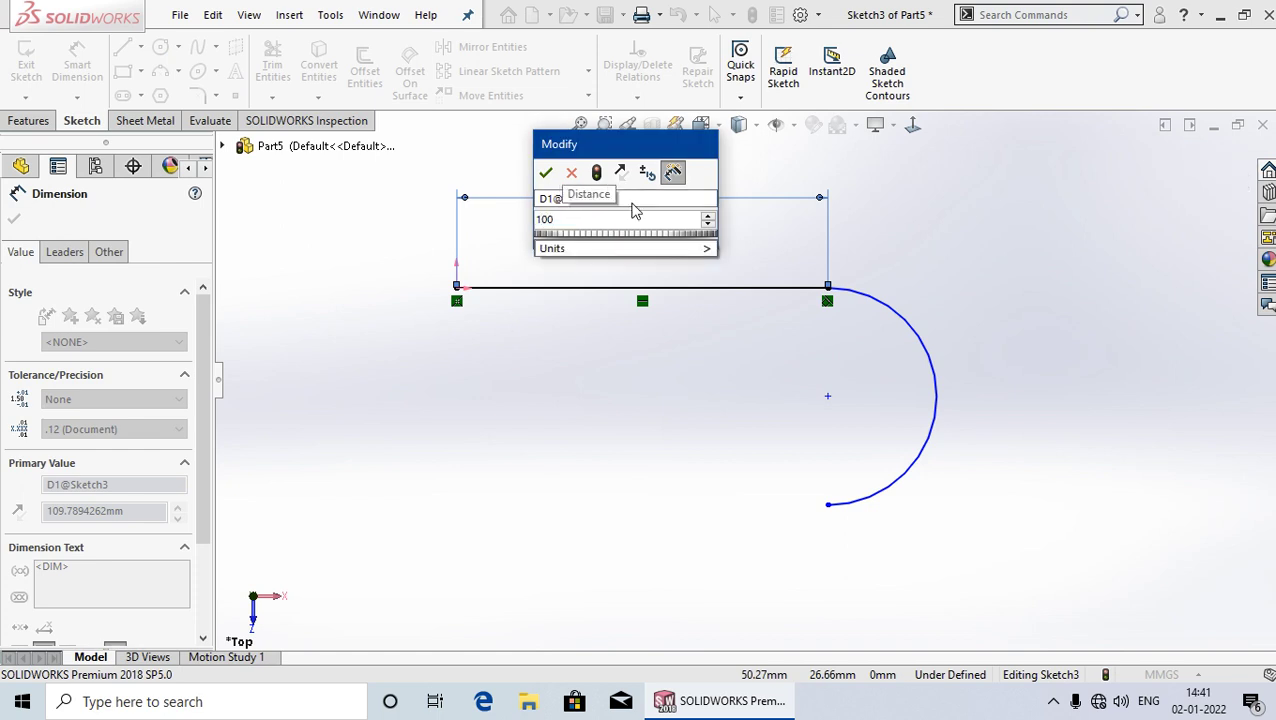
pyautogui.press('Return')
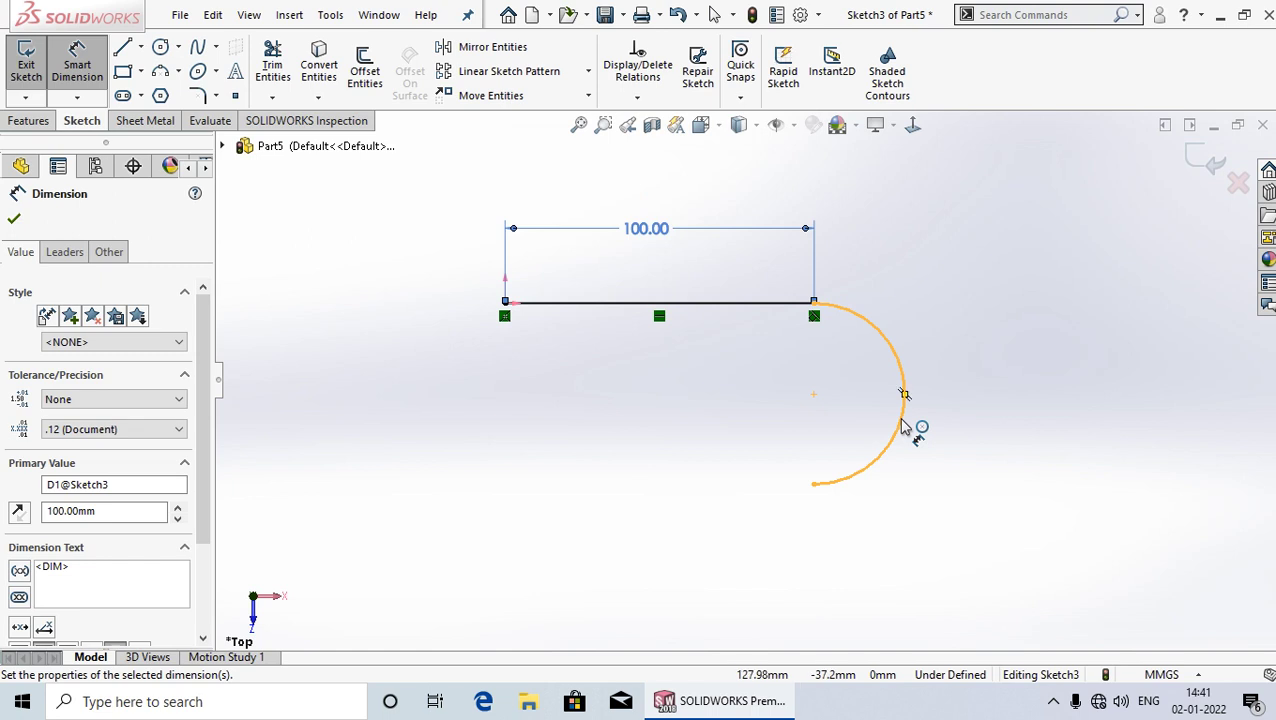
# Step: Give the arc a 50 mm radius and finish dimensioning
pyautogui.click(903, 425)
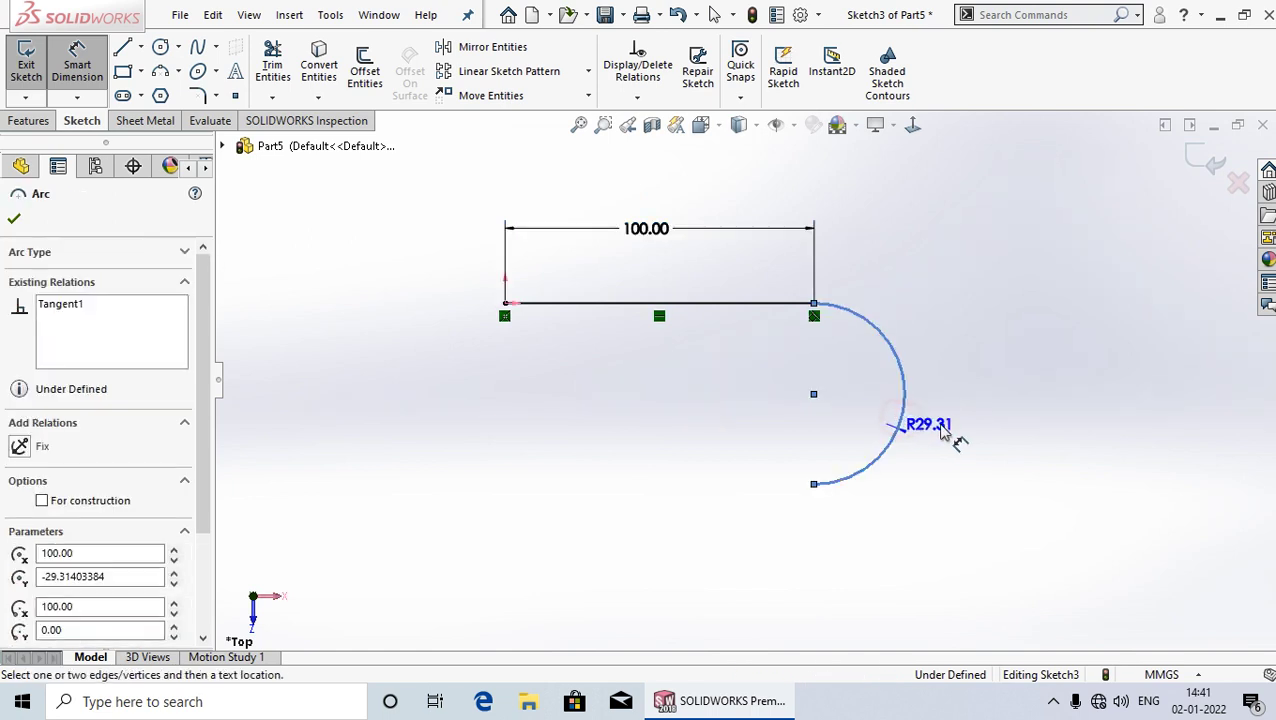
pyautogui.click(1068, 313)
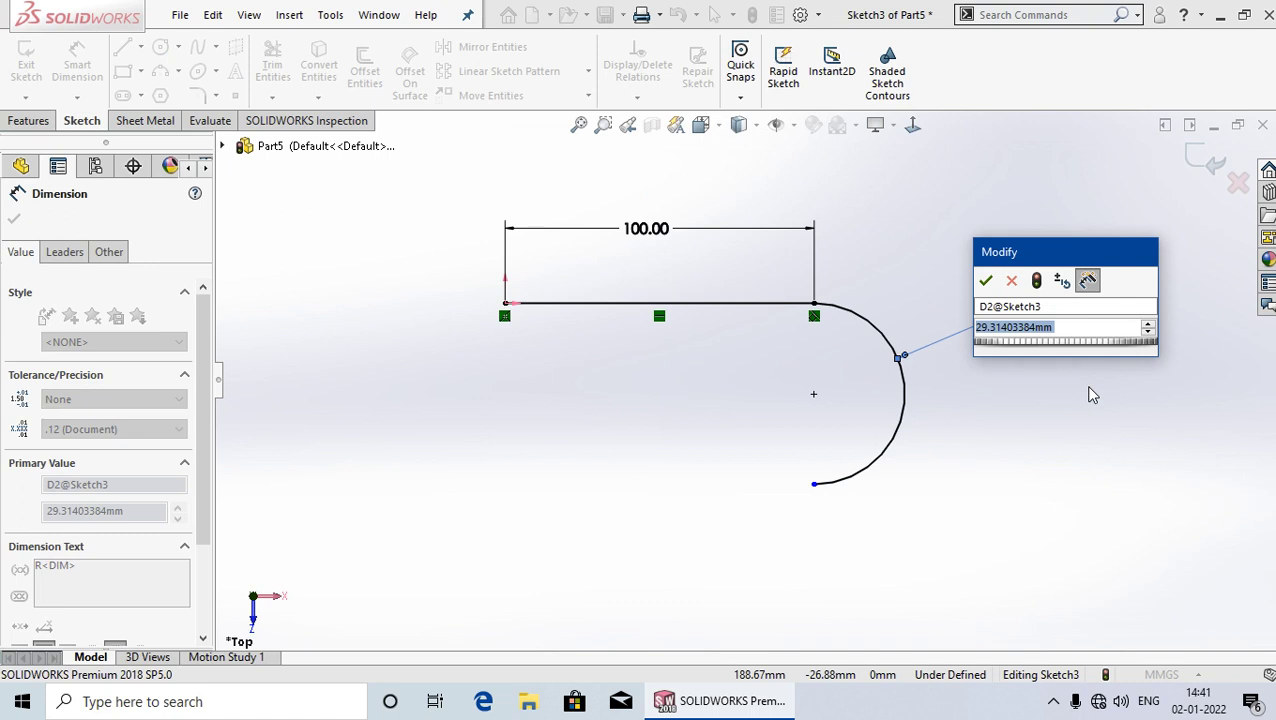
pyautogui.write('50')
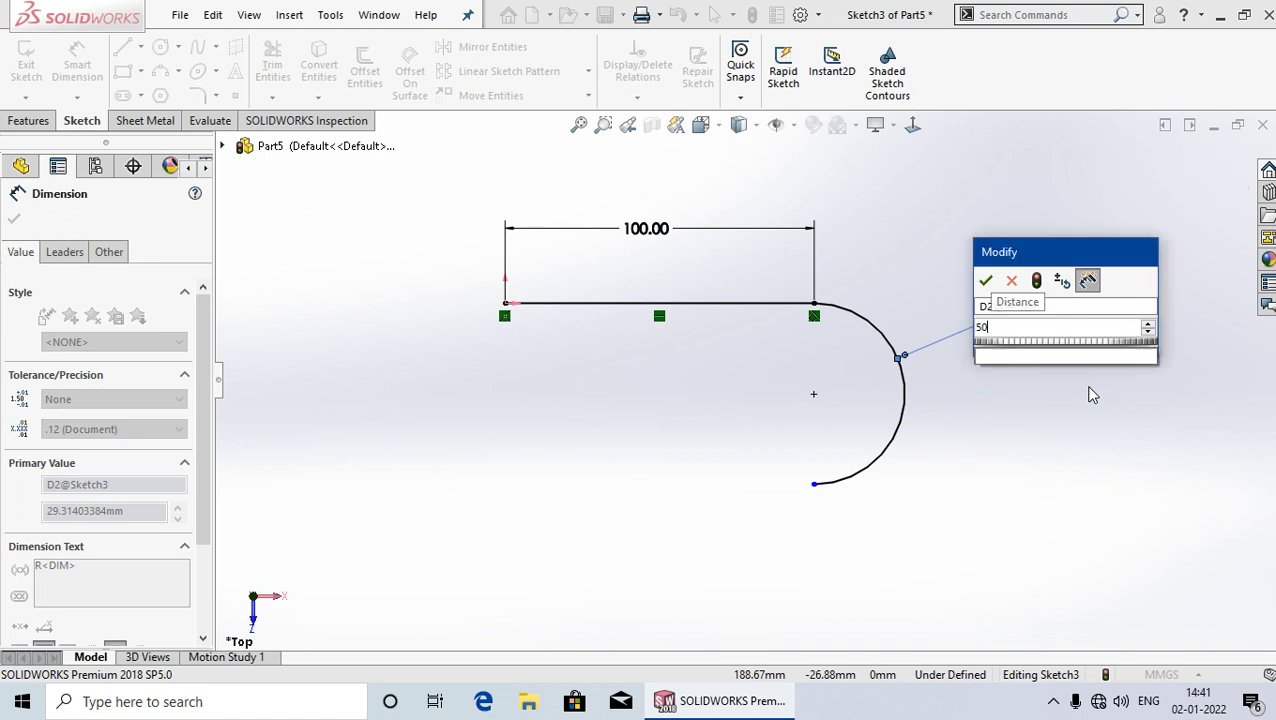
pyautogui.press('Return')
pyautogui.scroll(1, 1089, 400)
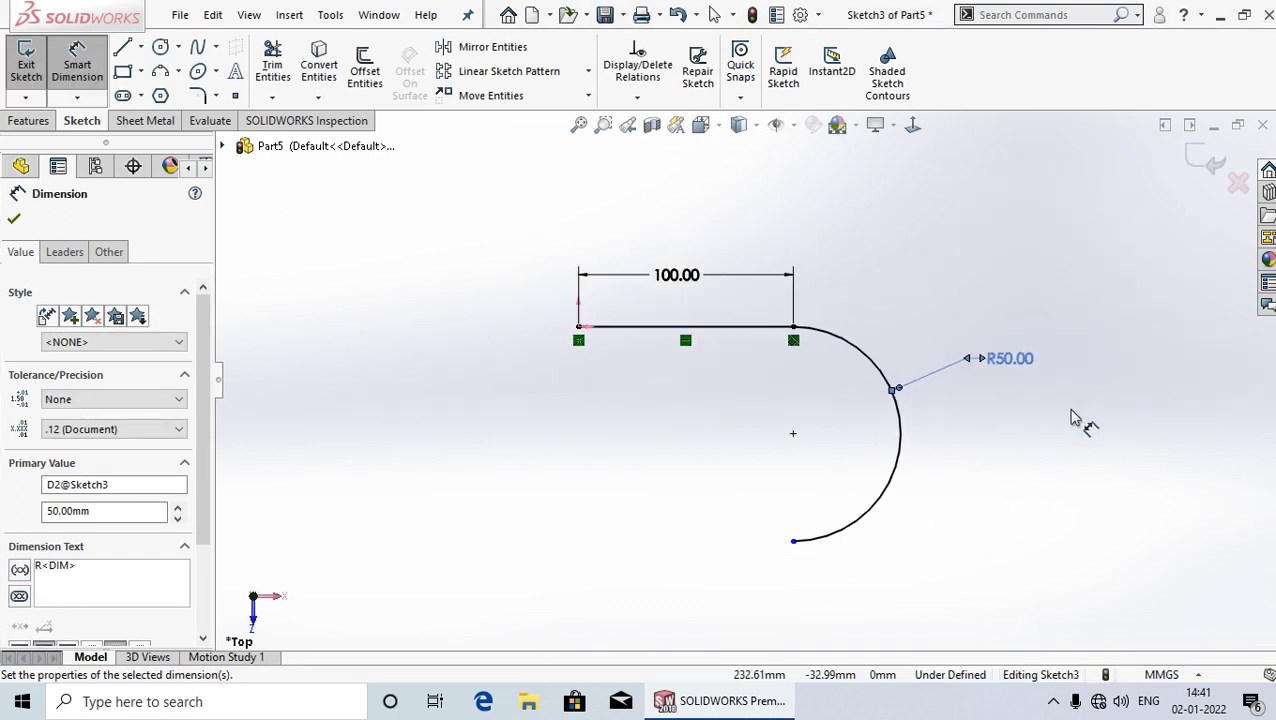
pyautogui.scroll(2, 1077, 420)
pyautogui.scroll(-1, 845, 462)
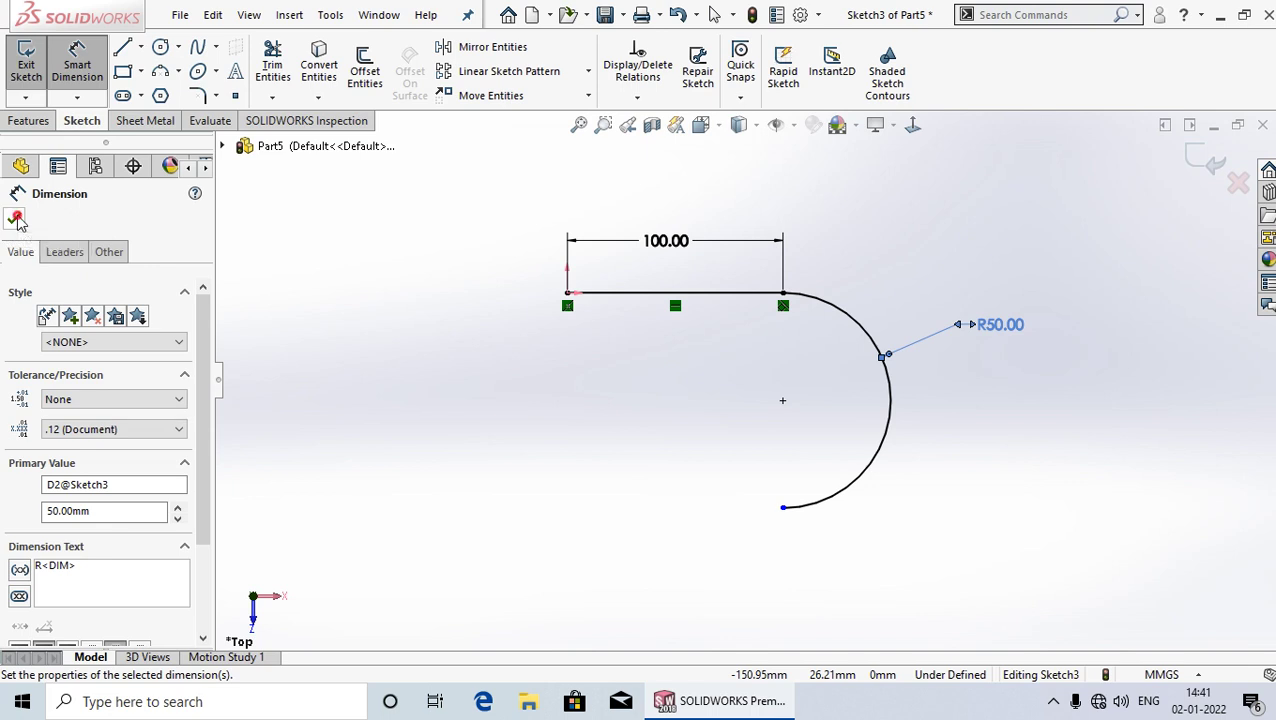
pyautogui.click(14, 218)
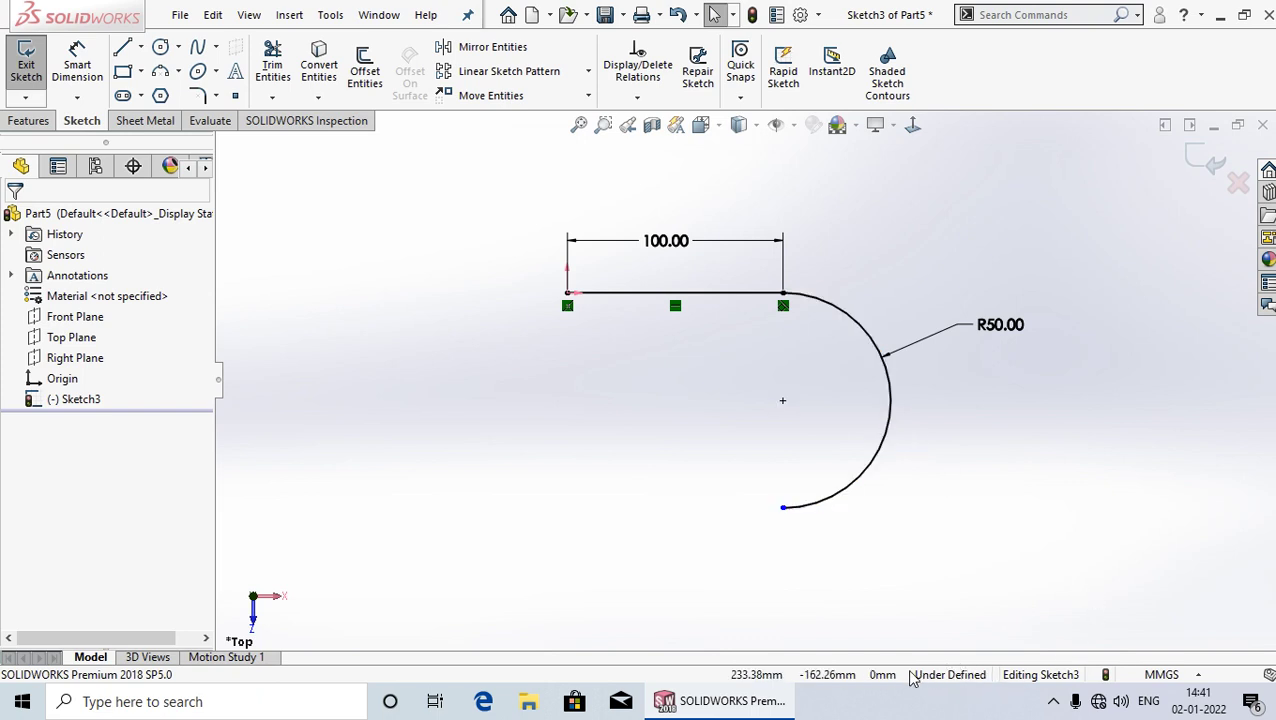
# Step: Add a Vertical relation between the arc's two endpoints, then zoom to fit
pyautogui.scroll(-2, 907, 521)
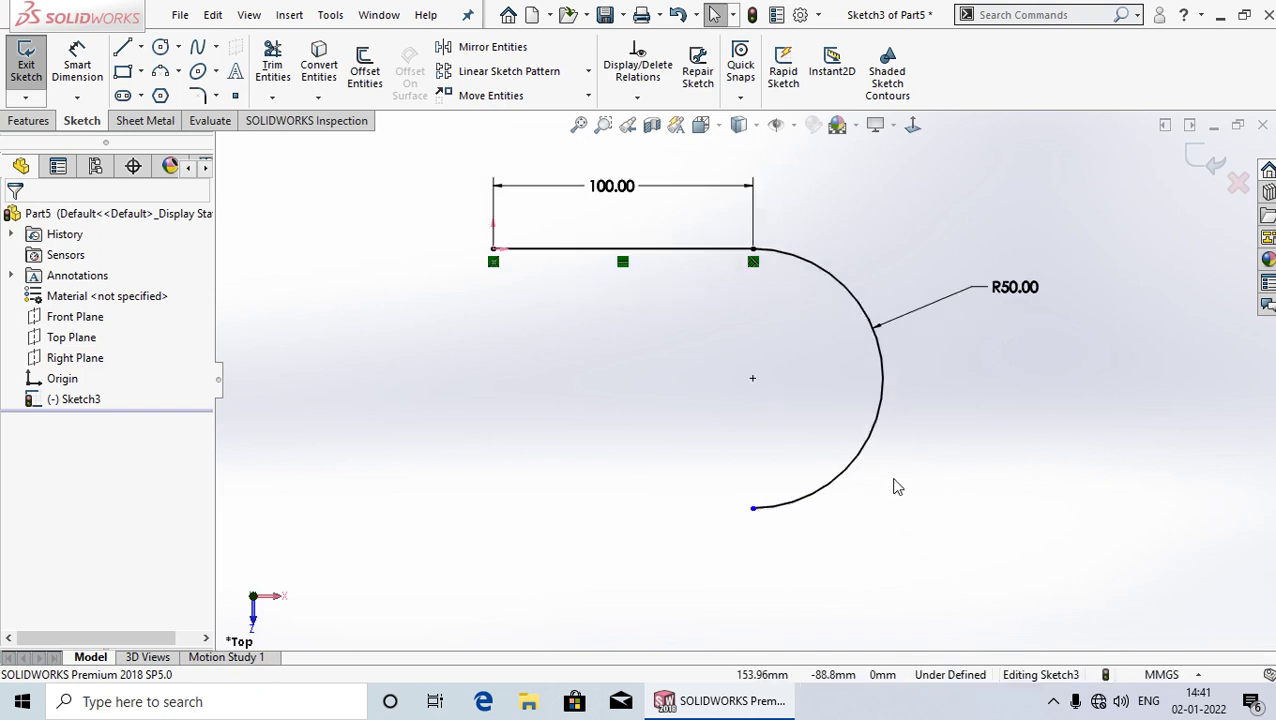
pyautogui.click(754, 251)
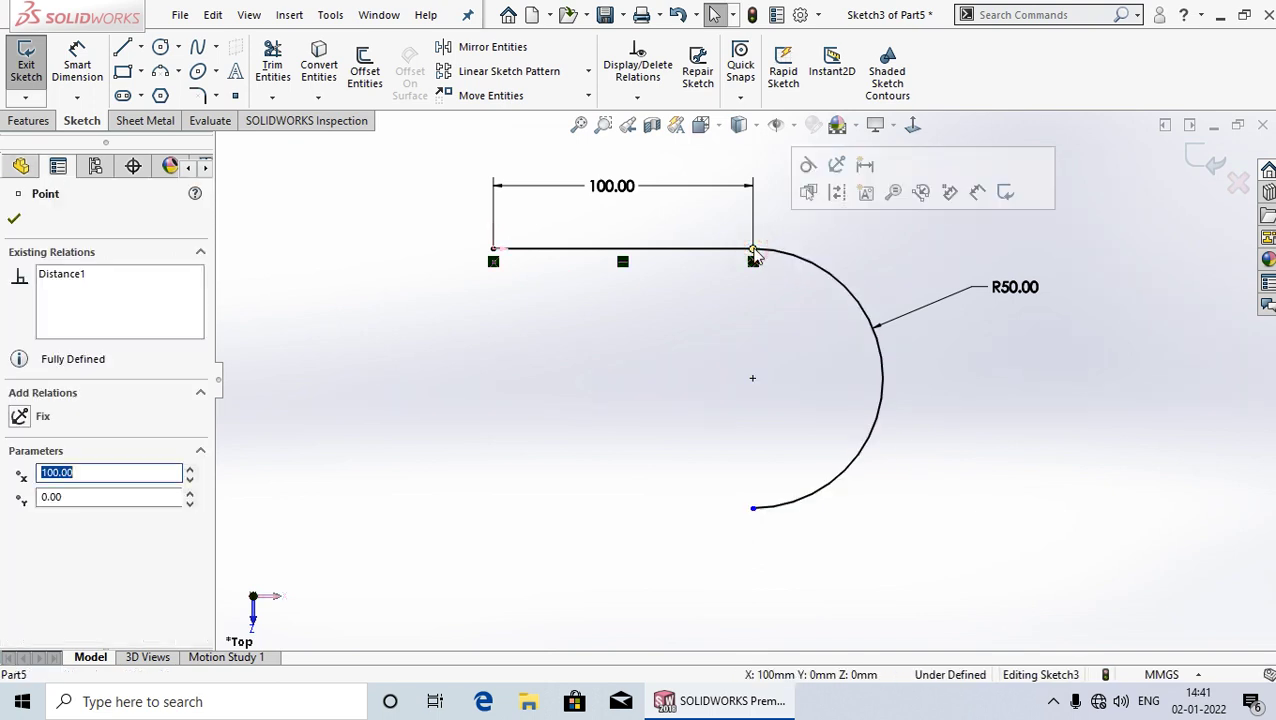
pyautogui.keyDown('ctrl'); pyautogui.click(754, 510); pyautogui.keyUp('ctrl')
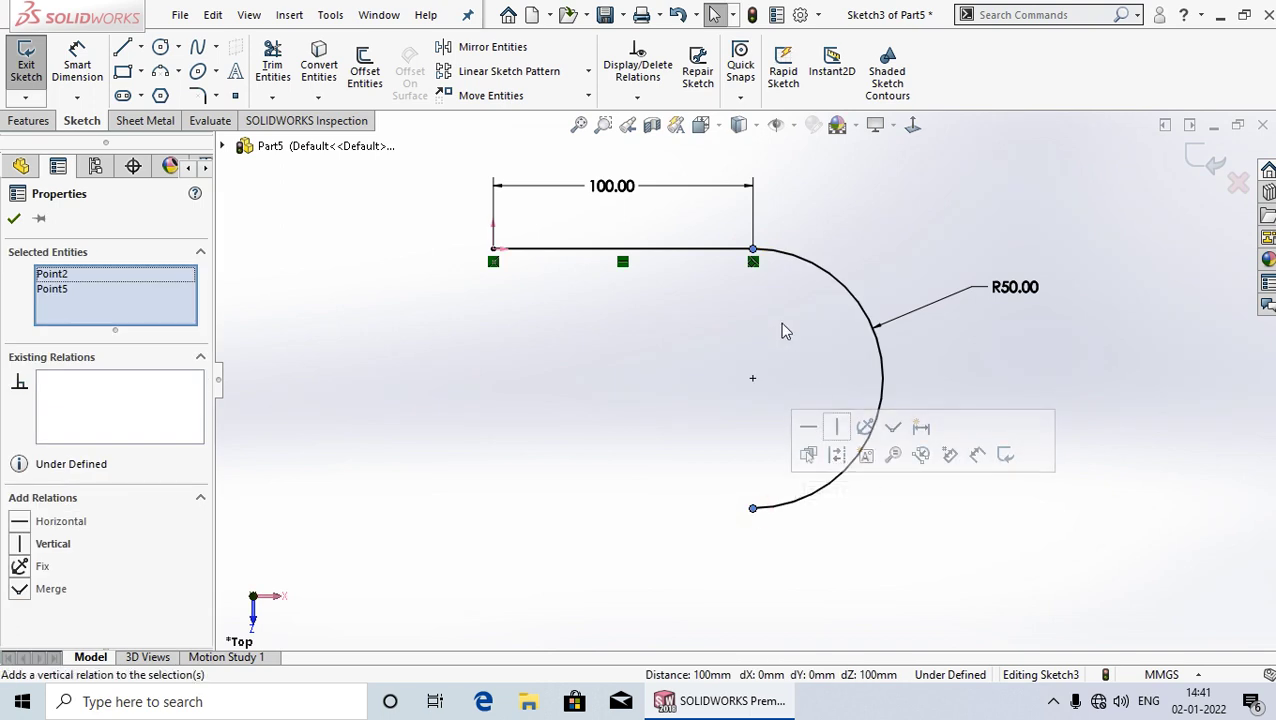
pyautogui.click(21, 546)
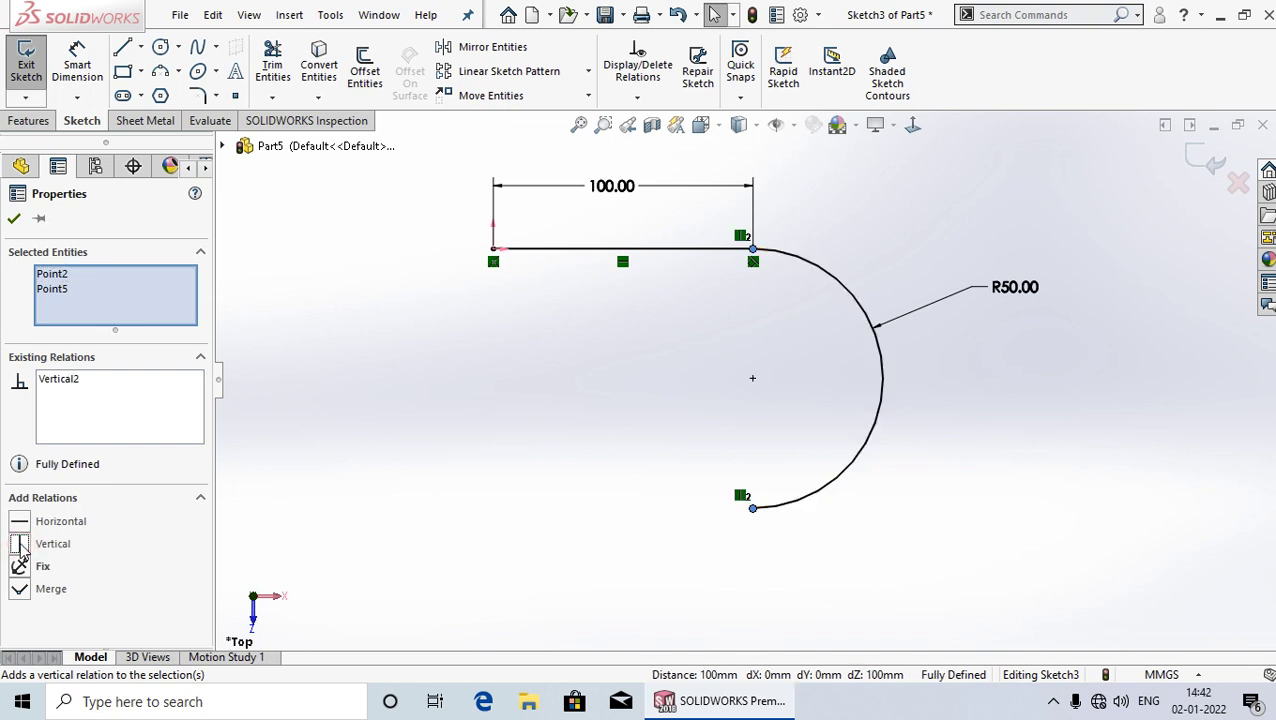
pyautogui.click(20, 218)
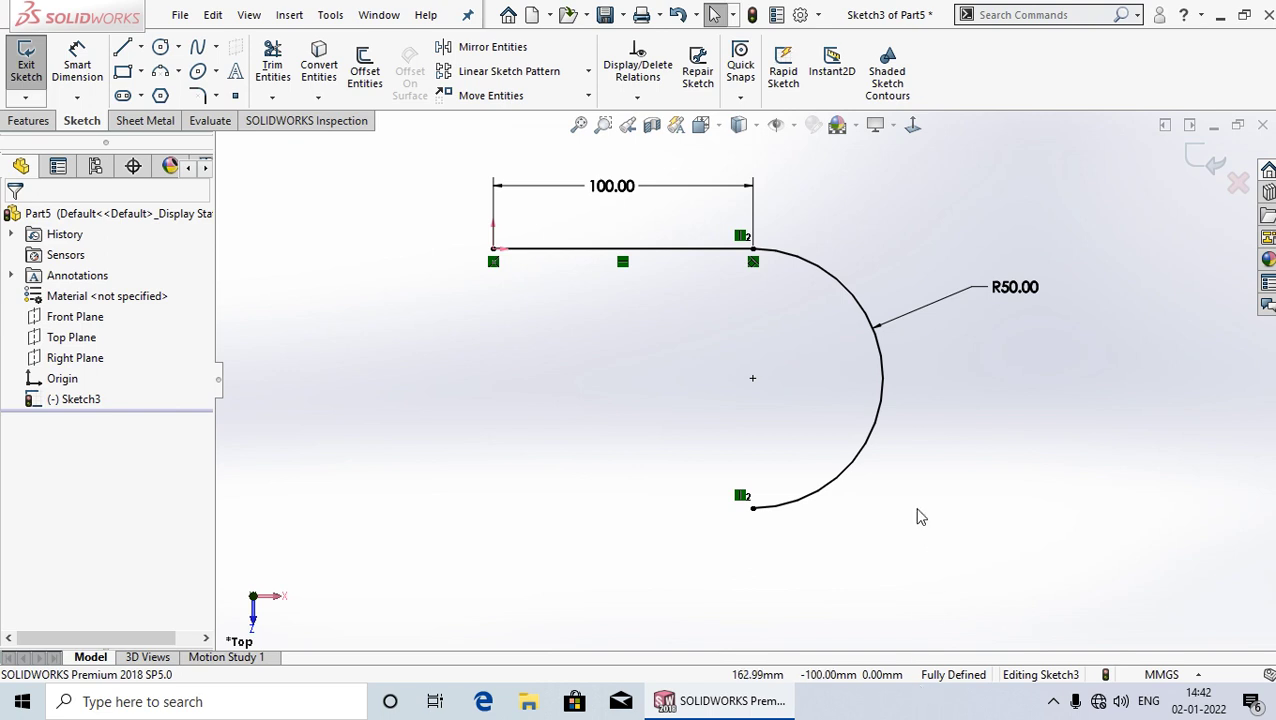
pyautogui.press('f')
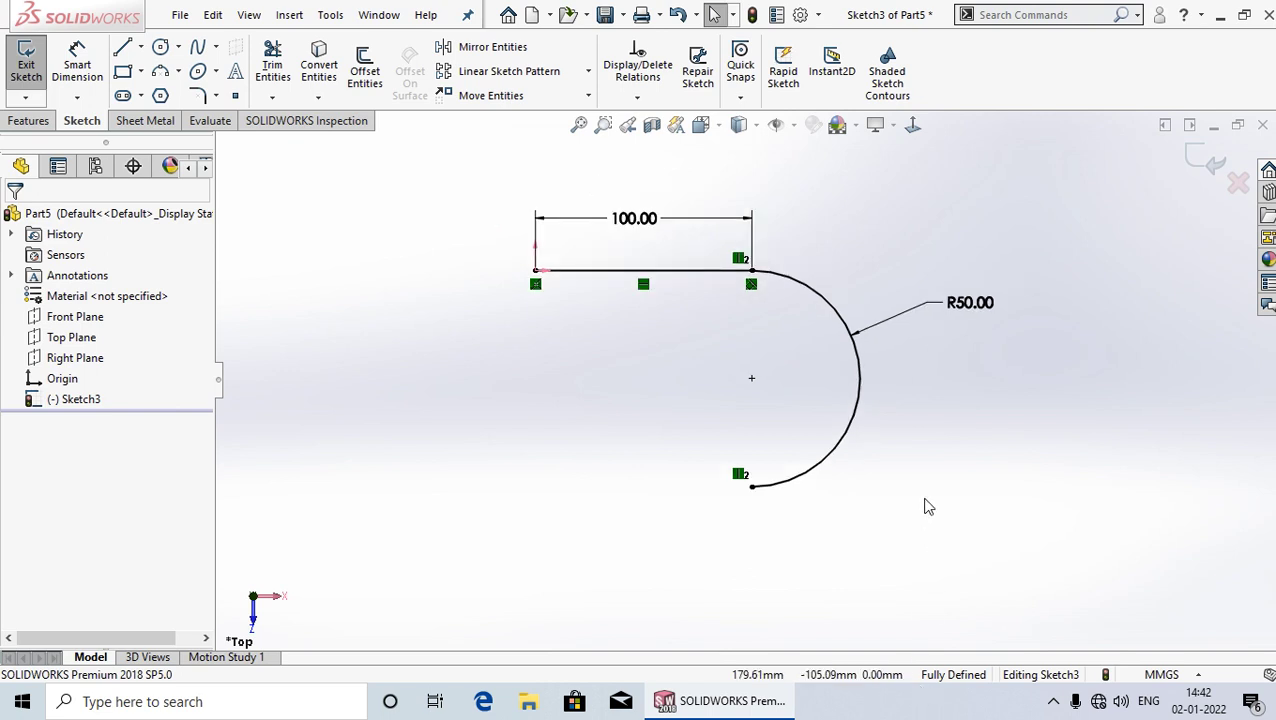